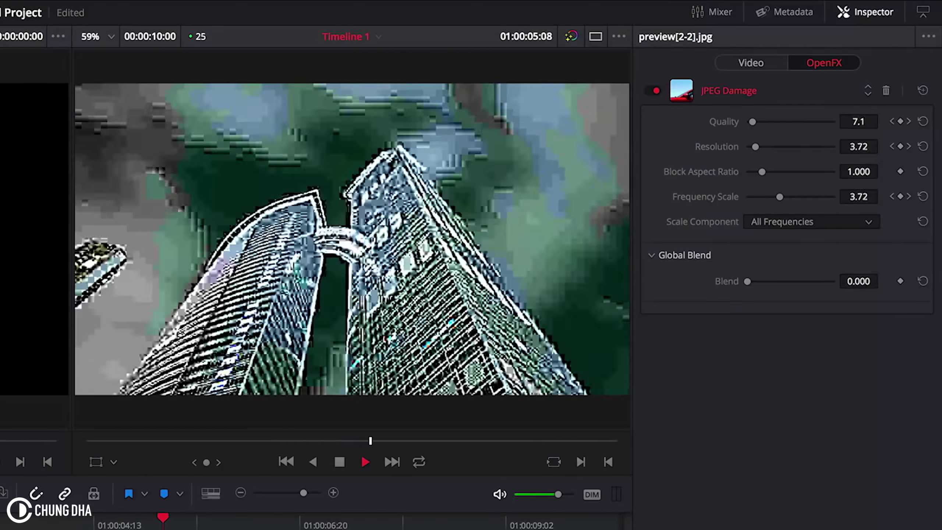
Stop playback of the JPEG Damage preview to return to the two-clip timeline
{"action": "key", "text": "space"}
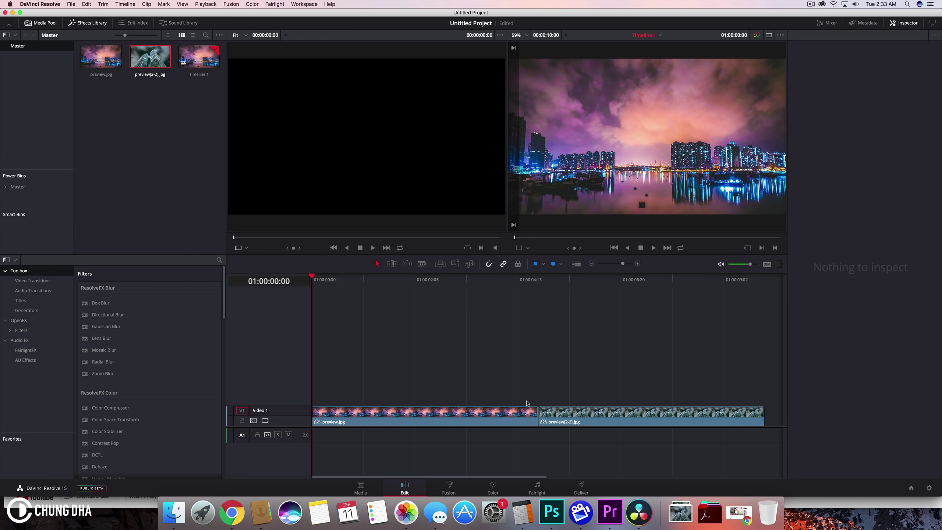
Put the playhead at 01:00:05:00, the cut between preview.jpg and preview[2-2].jpg
{"action": "left_click_drag", "start_coordinate": [530, 284], "coordinate": [538, 302]}
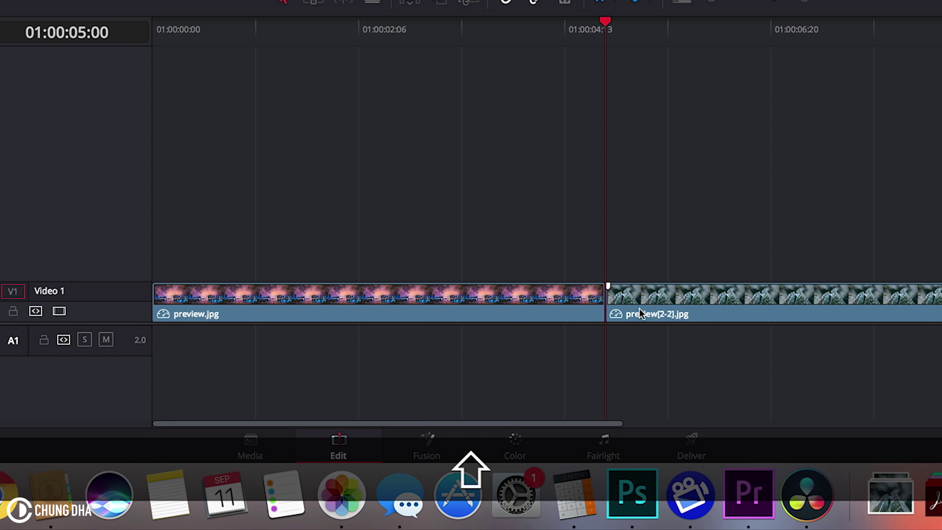
Split preview.jpg at 01:00:04:00, one second before the cut
{"action": "key", "text": "shift+Left"}
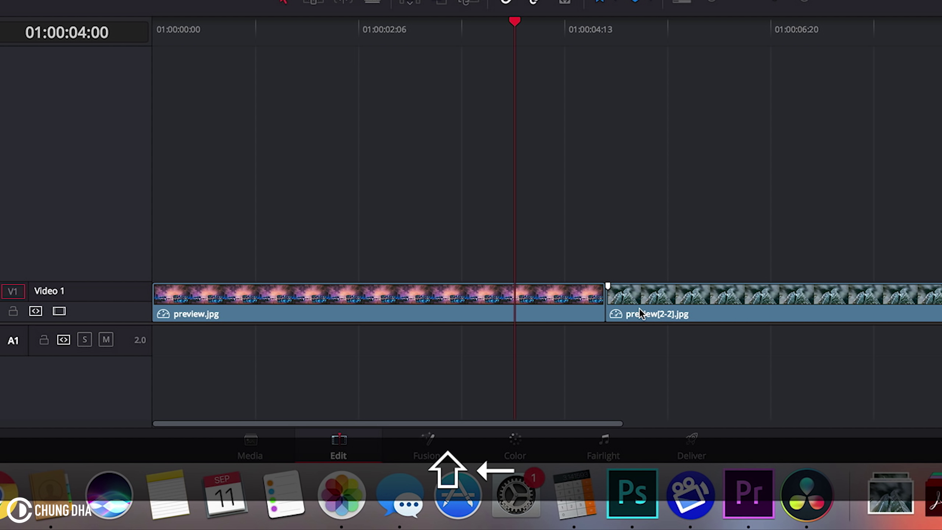
{"action": "left_click", "coordinate": [556, 307]}
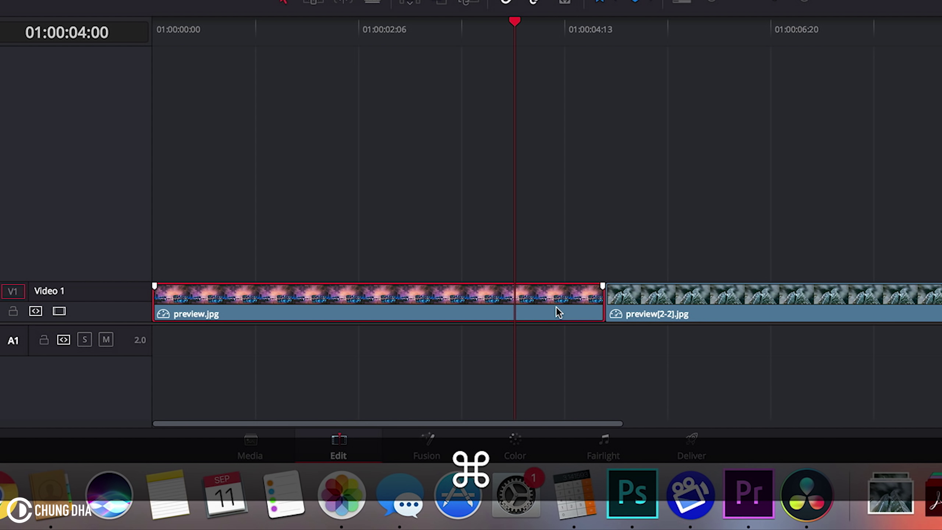
{"action": "key", "text": "super+b"}
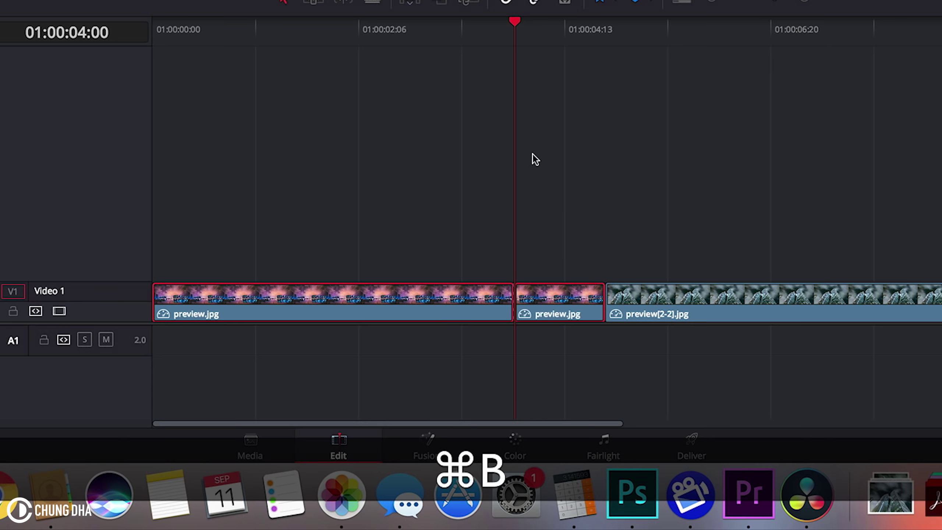
Split preview[2-2].jpg at 01:00:06:00, one second after the cut
{"action": "key", "text": "shift+Right"}
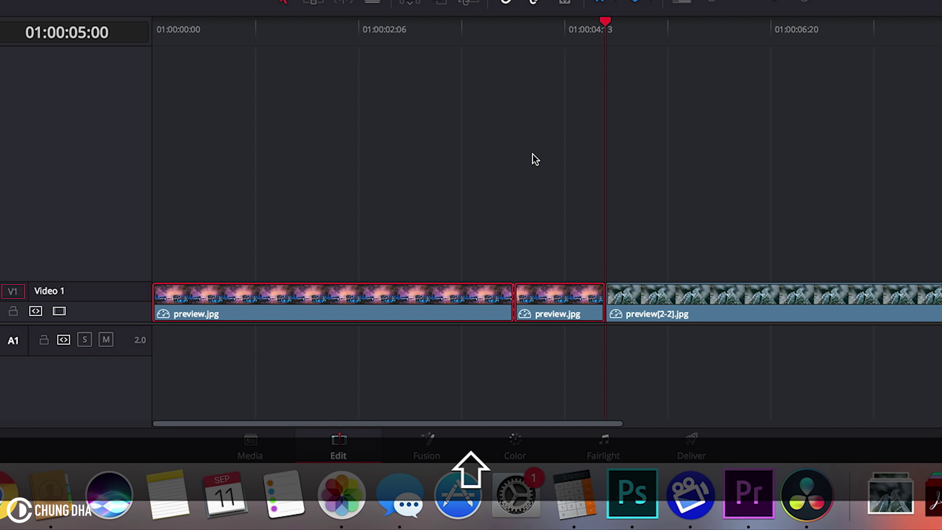
{"action": "key", "text": "shift+Right"}
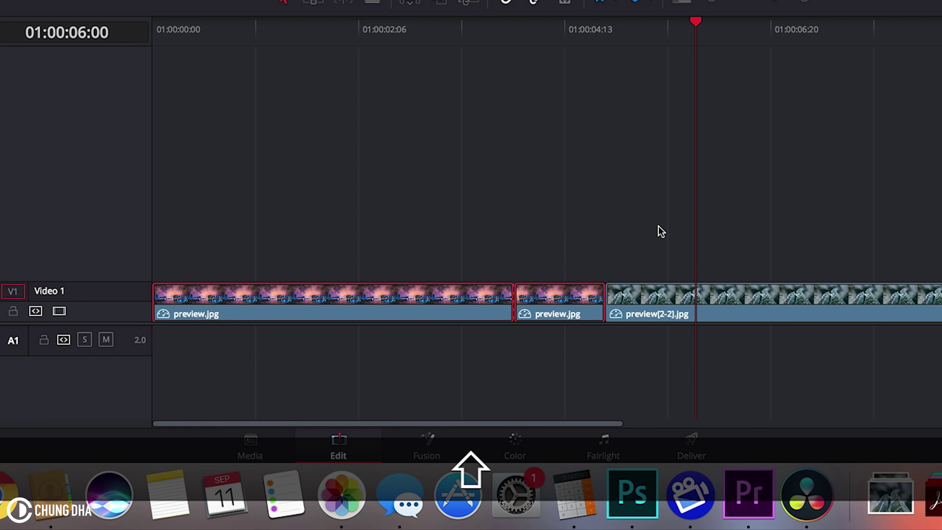
{"action": "left_click", "coordinate": [681, 317]}
{"action": "key", "text": "super+b"}
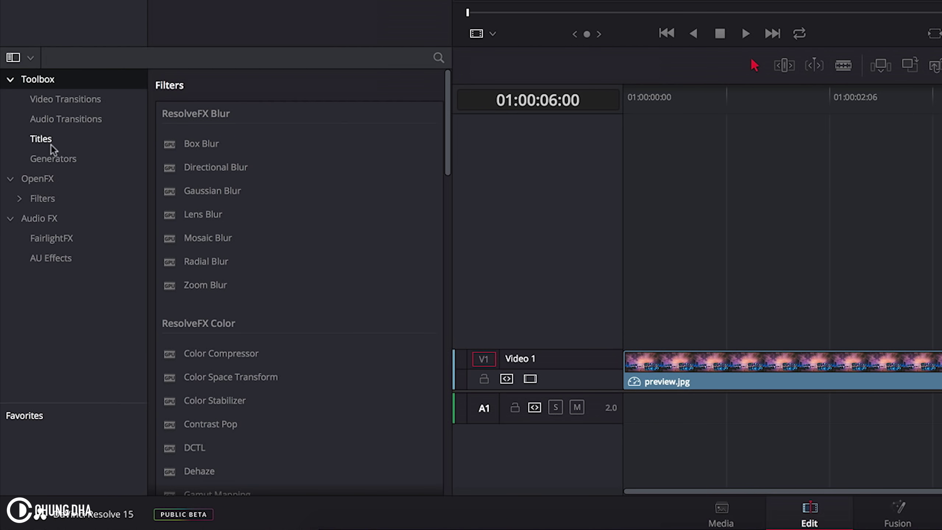
Browse the OpenFX Filters list in the Effects Library
{"action": "left_click", "coordinate": [34, 182]}
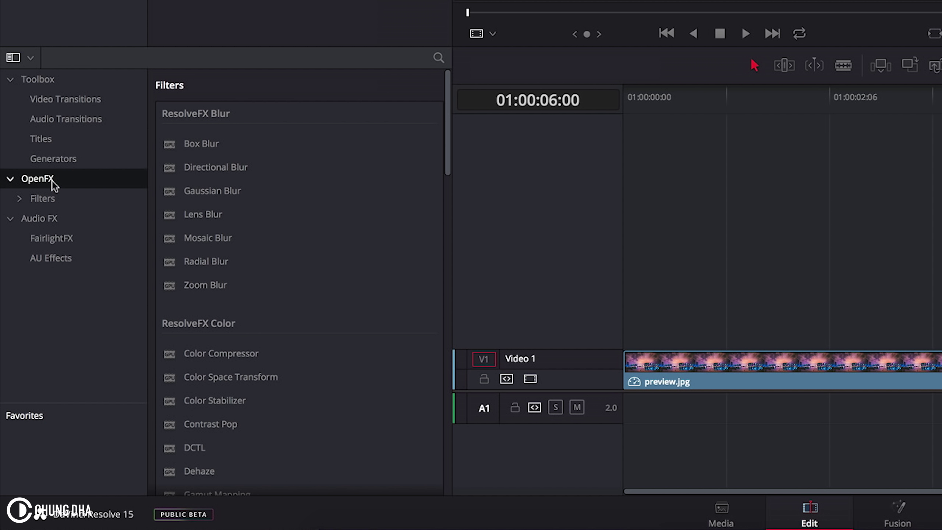
{"action": "left_click", "coordinate": [18, 201]}
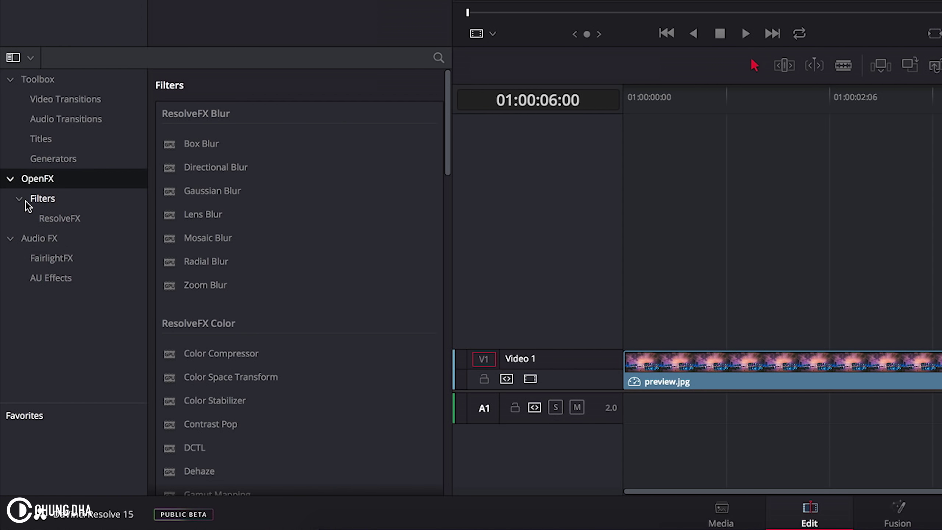
{"action": "left_click", "coordinate": [44, 203]}
{"action": "scroll", "coordinate": [235, 265], "scroll_direction": "down", "scroll_amount": 8}
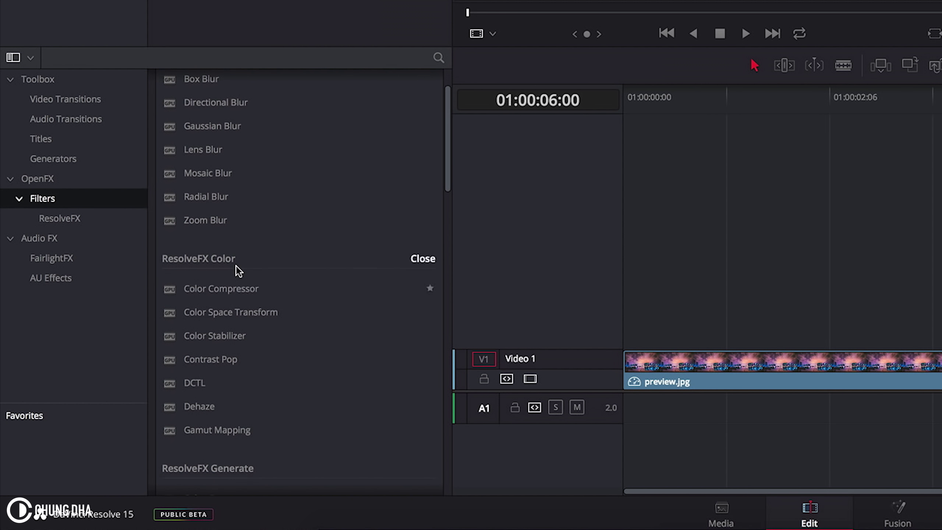
{"action": "scroll", "coordinate": [236, 265], "scroll_direction": "up", "scroll_amount": 1}
{"action": "scroll", "coordinate": [230, 205], "scroll_direction": "down", "scroll_amount": 2}
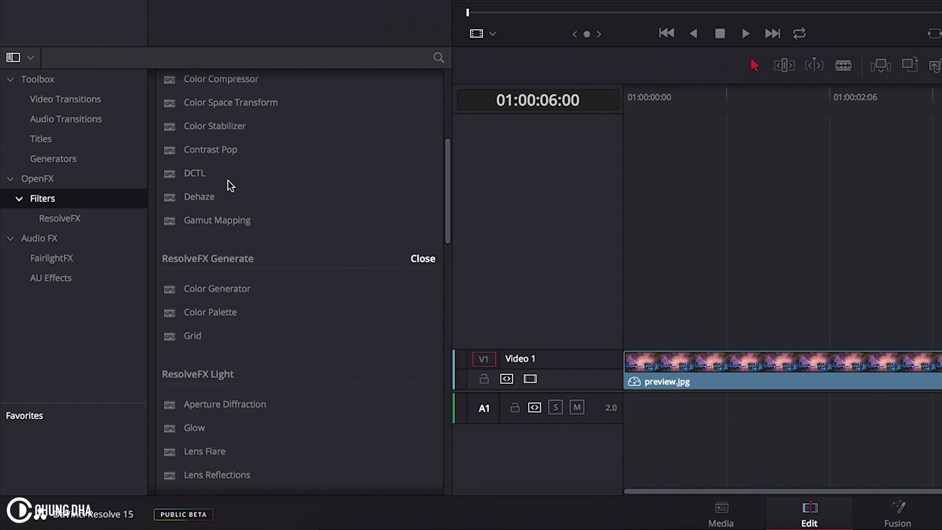
Search for 'jp' and apply JPEG Damage to the one-second preview.jpg piece
{"action": "left_click", "coordinate": [438, 59]}
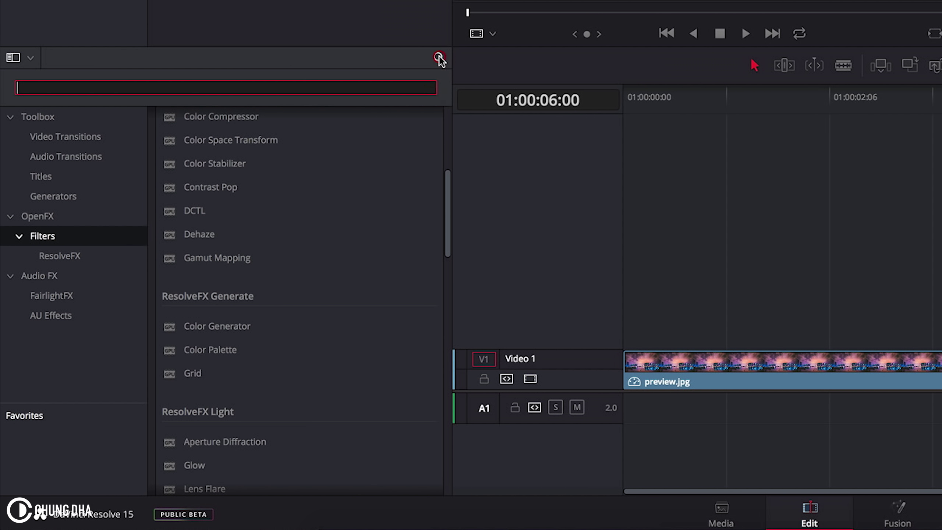
{"action": "type", "text": "jp"}
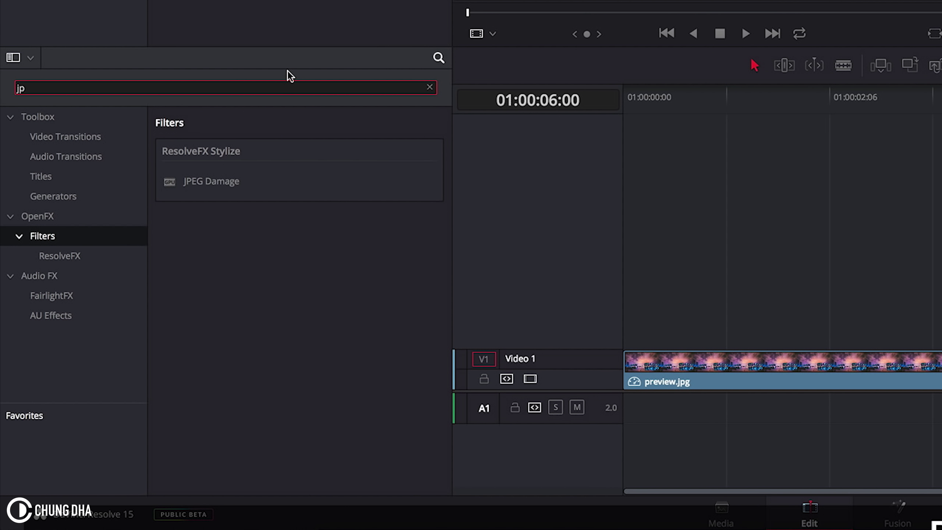
{"action": "left_click_drag", "start_coordinate": [212, 185], "coordinate": [826, 193]}
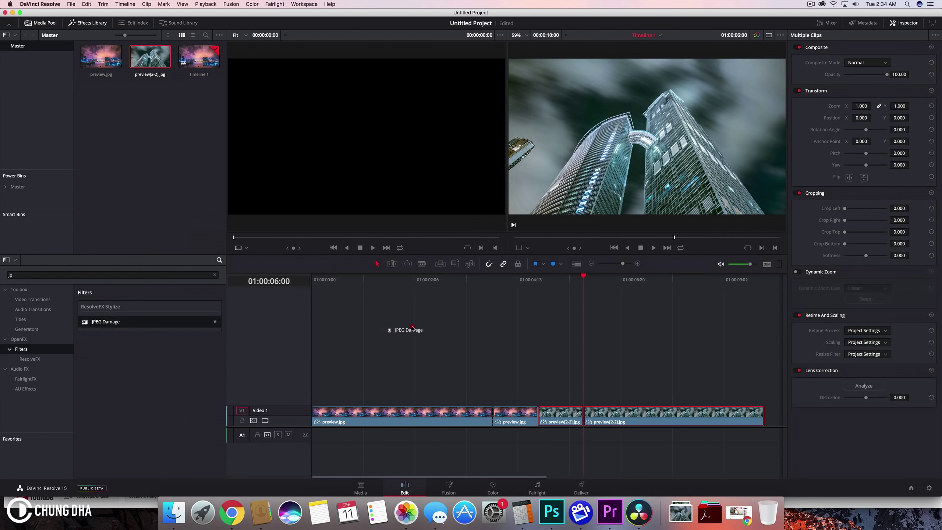
{"action": "left_click_drag", "start_coordinate": [412, 326], "coordinate": [512, 414]}
{"action": "left_click_drag", "start_coordinate": [122, 320], "coordinate": [540, 378]}
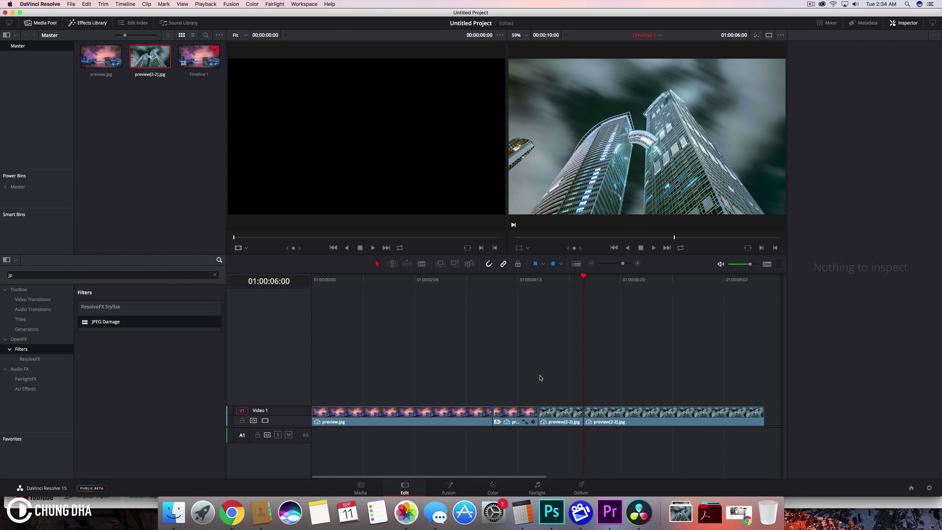
Apply JPEG Damage to the one-second preview[2-2].jpg piece after the cut
{"action": "left_click", "coordinate": [554, 416]}
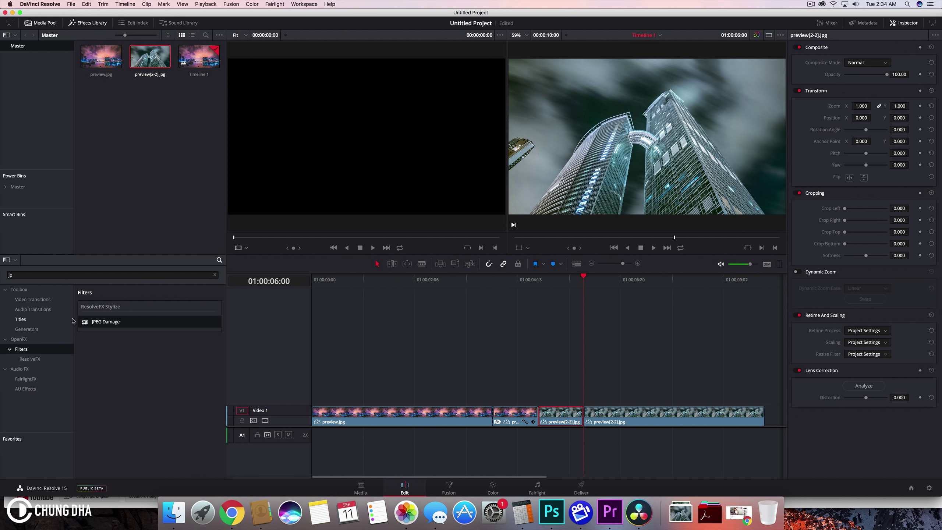
{"action": "left_click_drag", "start_coordinate": [92, 323], "coordinate": [562, 420]}
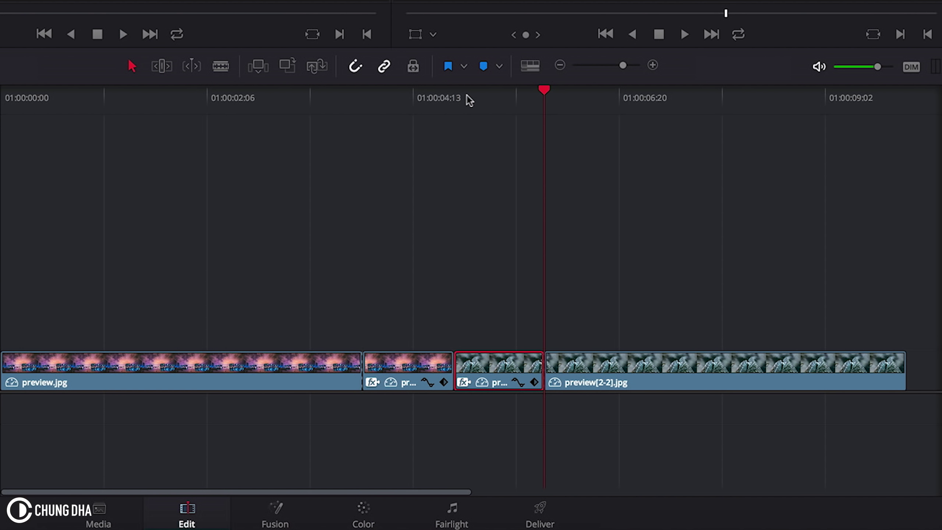
{"action": "left_click", "coordinate": [511, 284]}
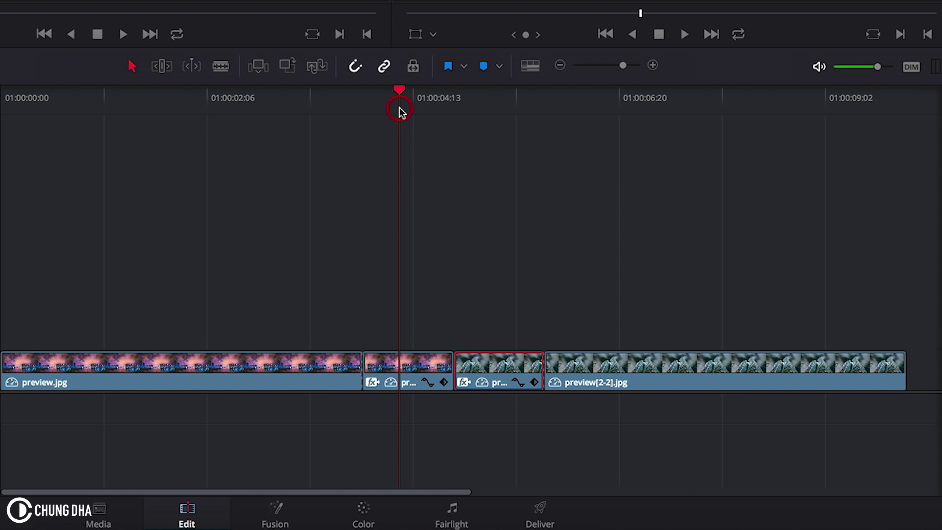
Select the damaged preview.jpg piece at 01:00:04:00 and show its JPEG Damage settings
{"action": "left_click", "coordinate": [423, 358]}
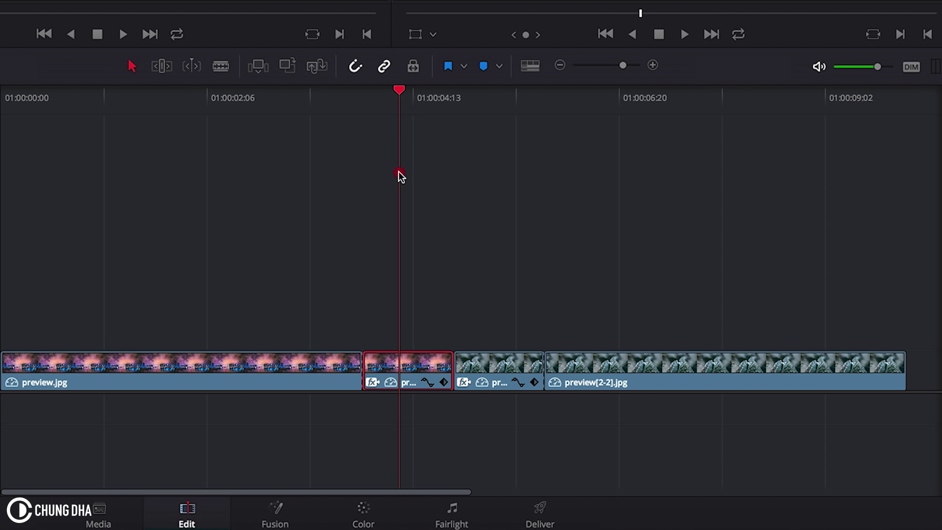
{"action": "left_click_drag", "start_coordinate": [399, 173], "coordinate": [371, 174]}
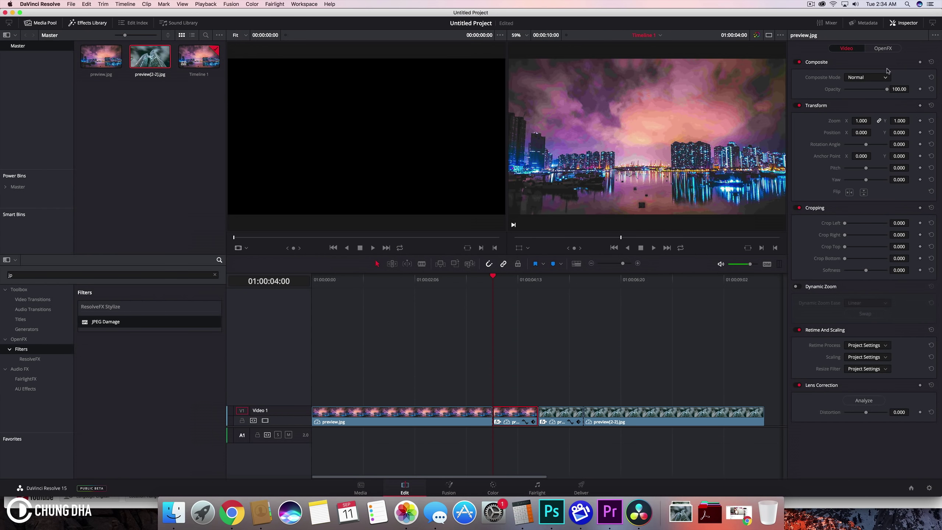
{"action": "left_click", "coordinate": [884, 49]}
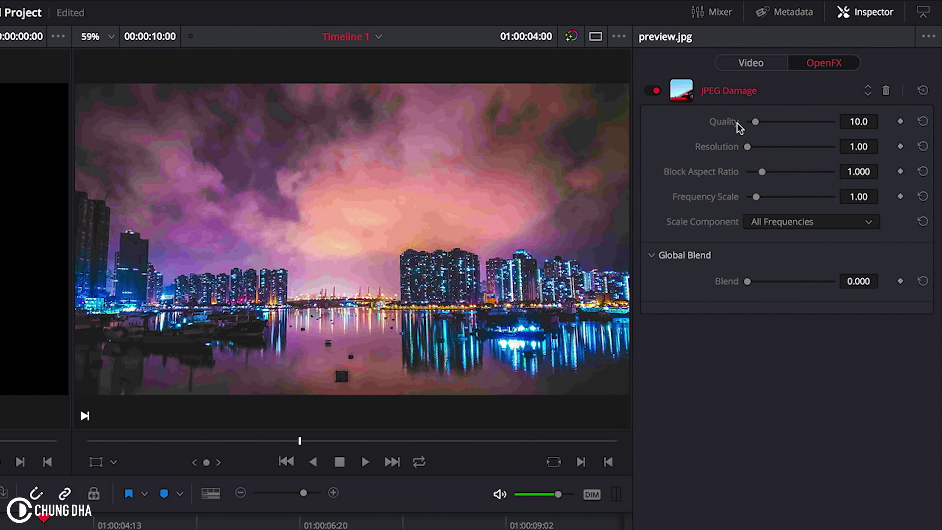
Set Quality to 20 and add Quality and Frequency Scale keyframes at 01:00:04:00
{"action": "left_click", "coordinate": [859, 122]}
{"action": "type", "text": "20"}
{"action": "key", "text": "Return"}
{"action": "left_click", "coordinate": [900, 123]}
{"action": "left_click", "coordinate": [900, 197]}
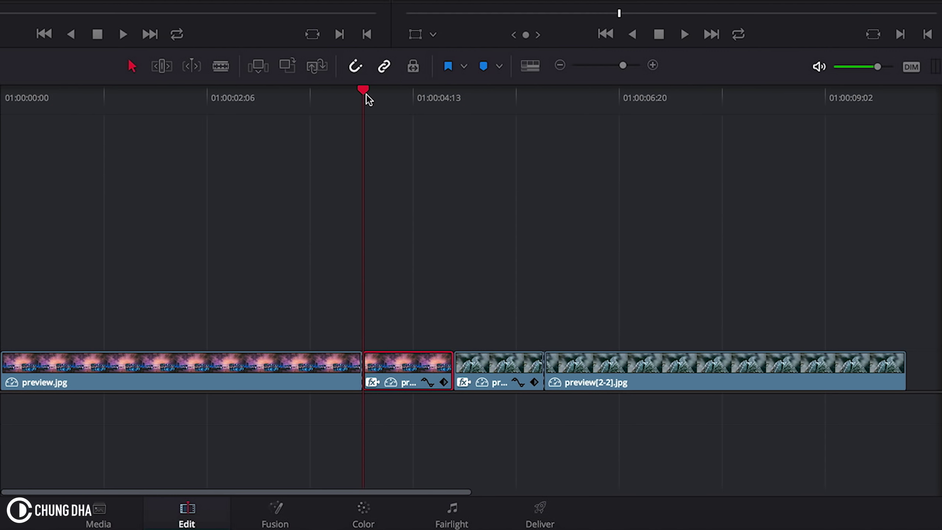
Later in the clip, set Quality 1.0, Resolution 5.00 and Frequency Scale 5.00
{"action": "left_click_drag", "start_coordinate": [363, 91], "coordinate": [449, 100]}
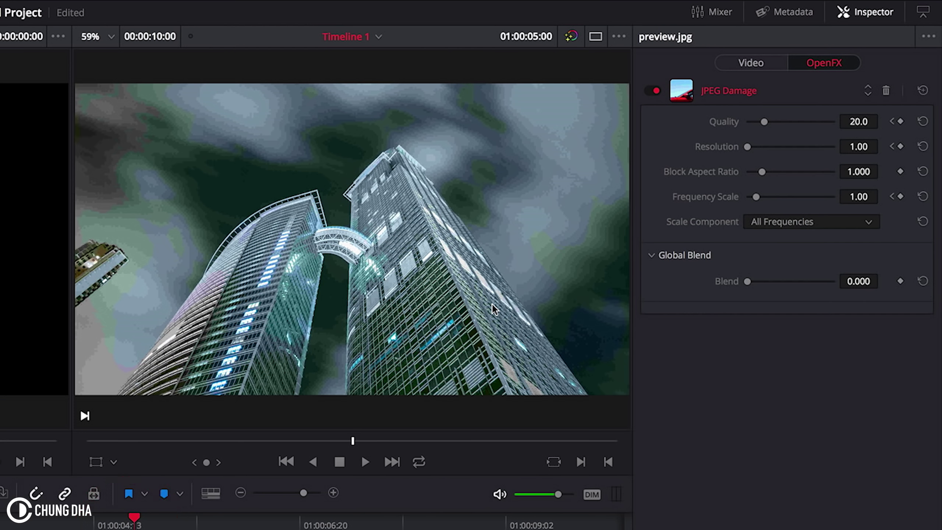
{"action": "left_click_drag", "start_coordinate": [764, 123], "coordinate": [706, 126]}
{"action": "left_click", "coordinate": [858, 147]}
{"action": "type", "text": "5"}
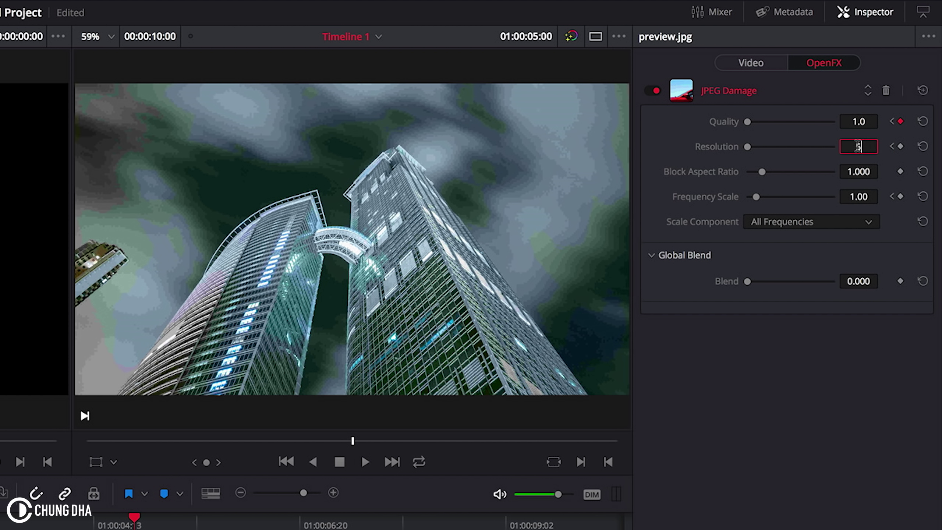
{"action": "key", "text": "Return"}
{"action": "left_click", "coordinate": [865, 197]}
{"action": "type", "text": "5"}
{"action": "key", "text": "Return"}
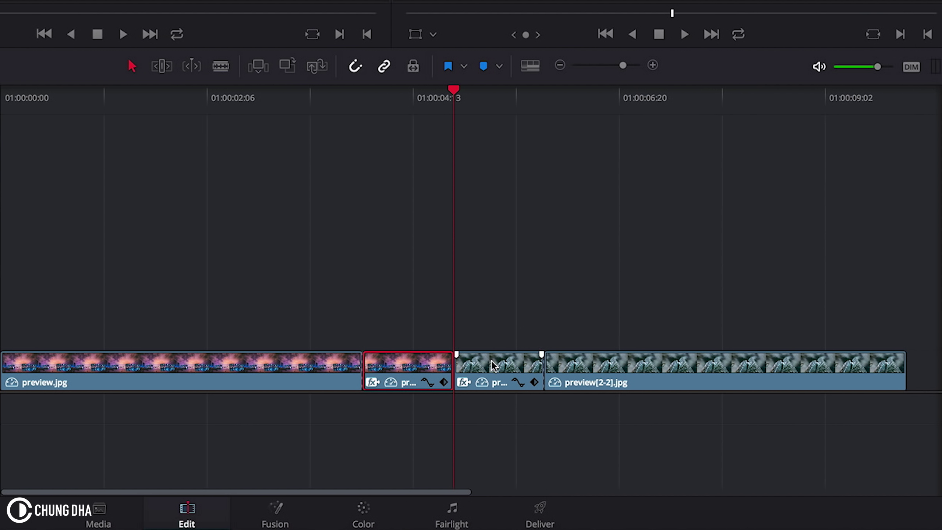
On the preview[2-2].jpg piece, keyframe Quality 1.0, Resolution 5.00 and Frequency Scale 5.00 at its start
{"action": "left_click", "coordinate": [492, 359]}
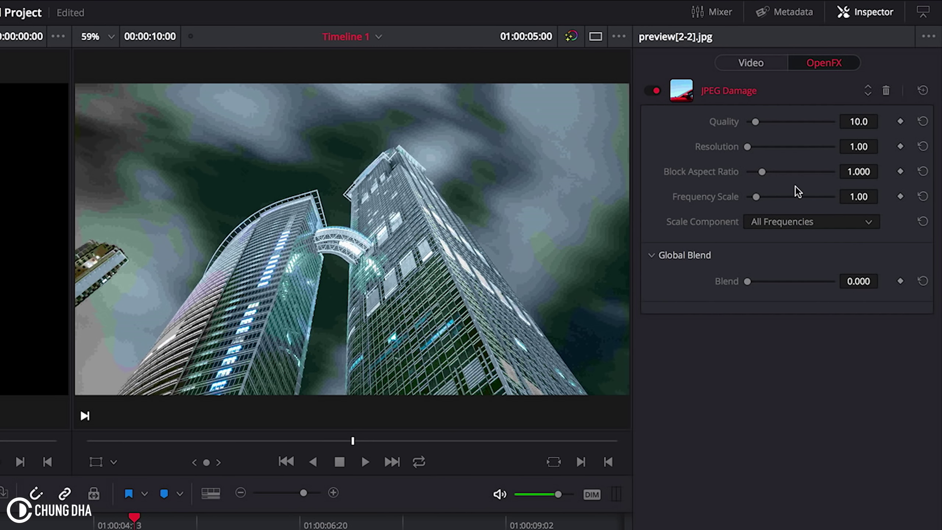
{"action": "left_click", "coordinate": [858, 121]}
{"action": "left_click_drag", "start_coordinate": [759, 124], "coordinate": [735, 126]}
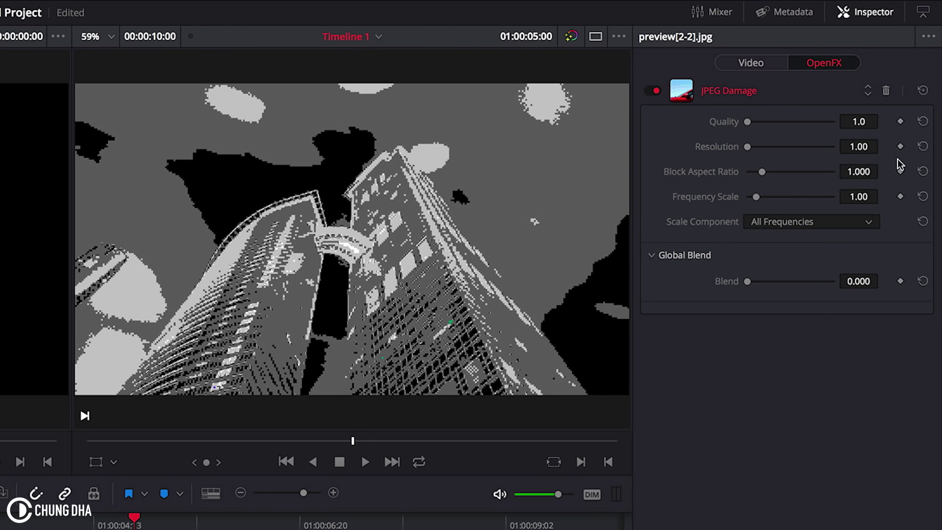
{"action": "left_click", "coordinate": [860, 147]}
{"action": "type", "text": "5"}
{"action": "left_click", "coordinate": [859, 196]}
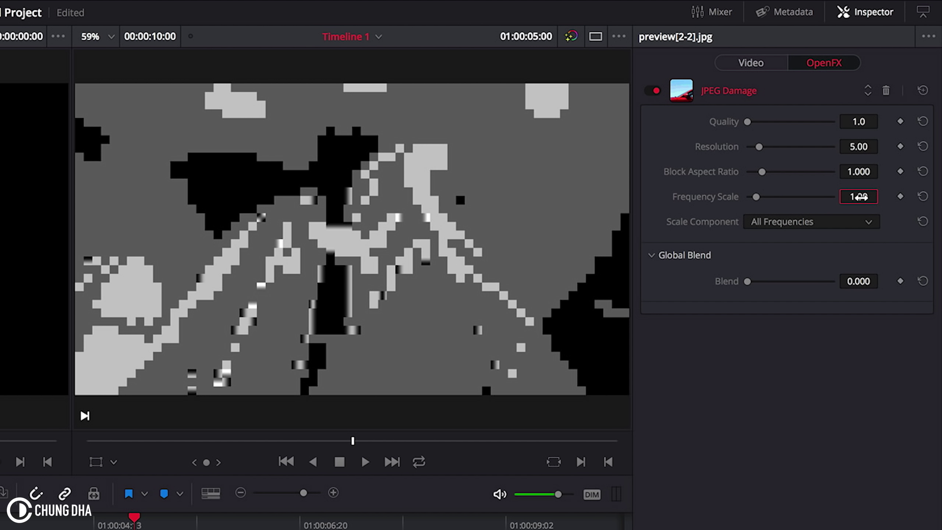
{"action": "type", "text": "5"}
{"action": "key", "text": "Return"}
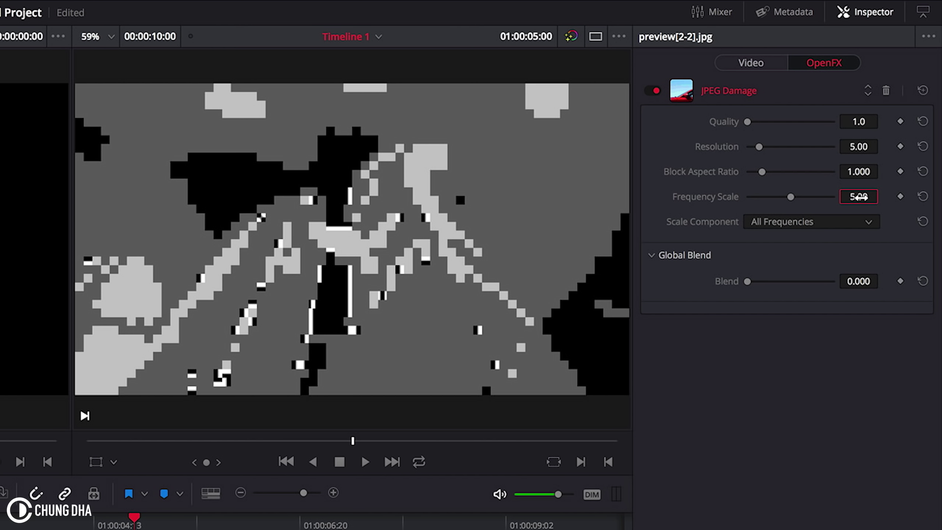
{"action": "left_click", "coordinate": [901, 197]}
{"action": "left_click", "coordinate": [901, 147]}
{"action": "left_click", "coordinate": [900, 122]}
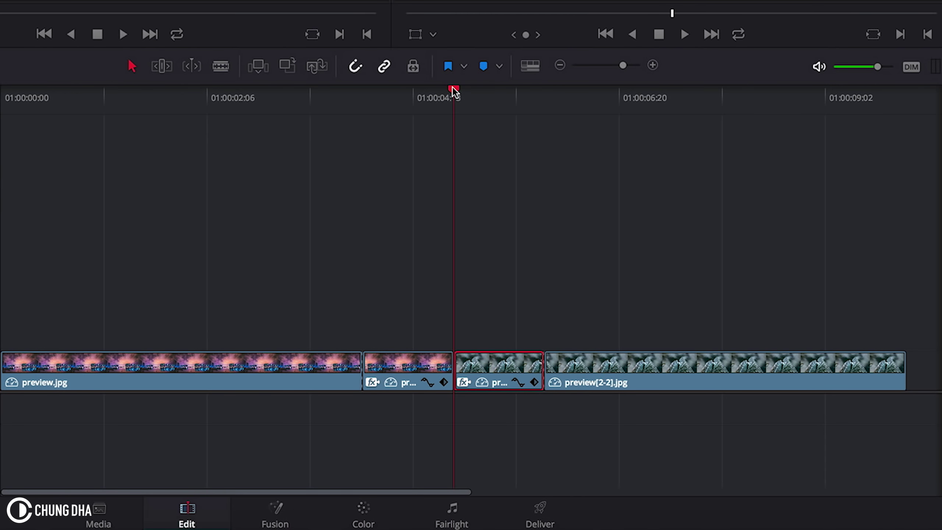
At the clip's end, set Quality 20.0, Resolution 1.00 and Frequency Scale 1.00
{"action": "left_click_drag", "start_coordinate": [452, 87], "coordinate": [535, 106]}
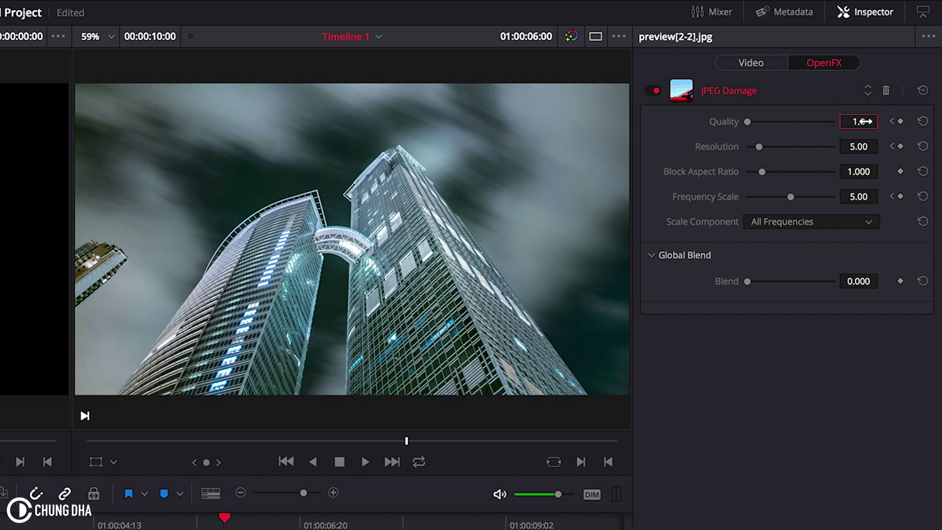
{"action": "left_click", "coordinate": [864, 121]}
{"action": "type", "text": "20"}
{"action": "key", "text": "Return"}
{"action": "left_click", "coordinate": [857, 146]}
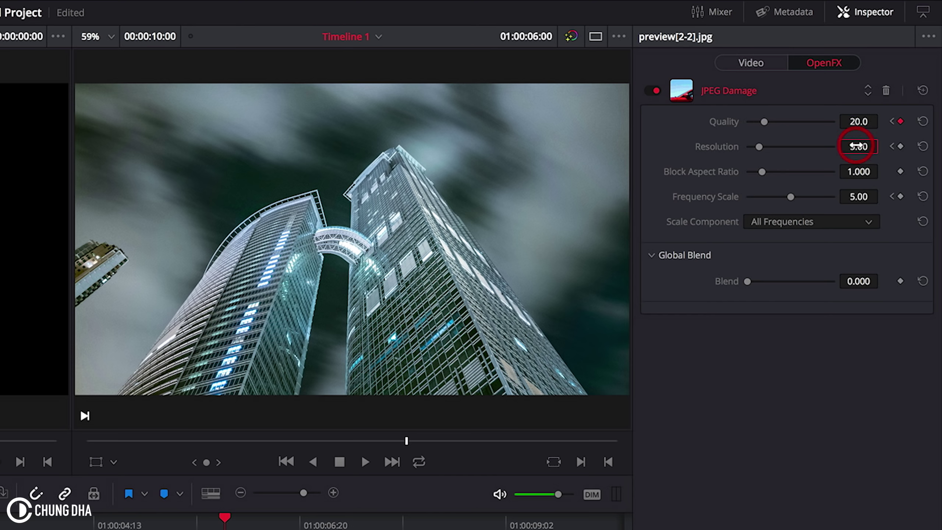
{"action": "type", "text": "1"}
{"action": "left_click", "coordinate": [852, 193]}
{"action": "type", "text": "1"}
{"action": "key", "text": "Return"}
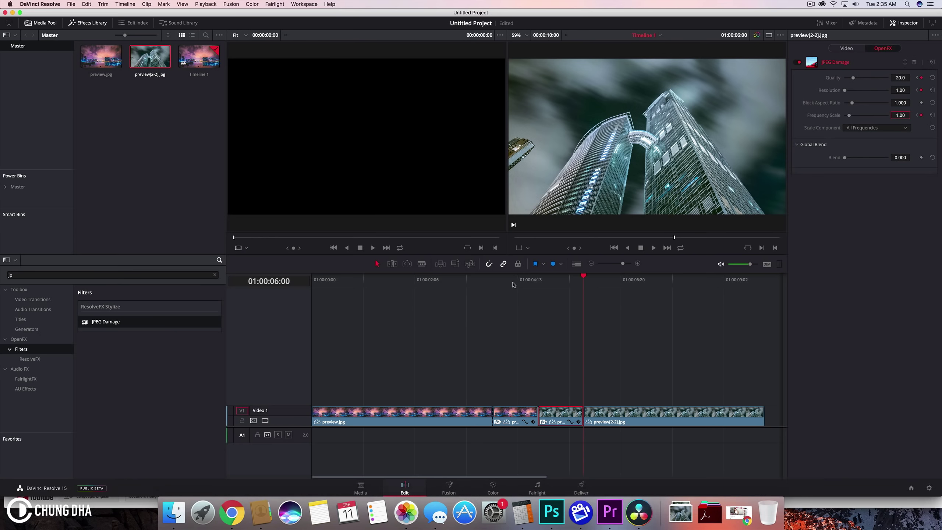
Play through the cut from 01:00:02:14, scrubbing and replaying the JPEG Damage transition
{"action": "left_click", "coordinate": [427, 282]}
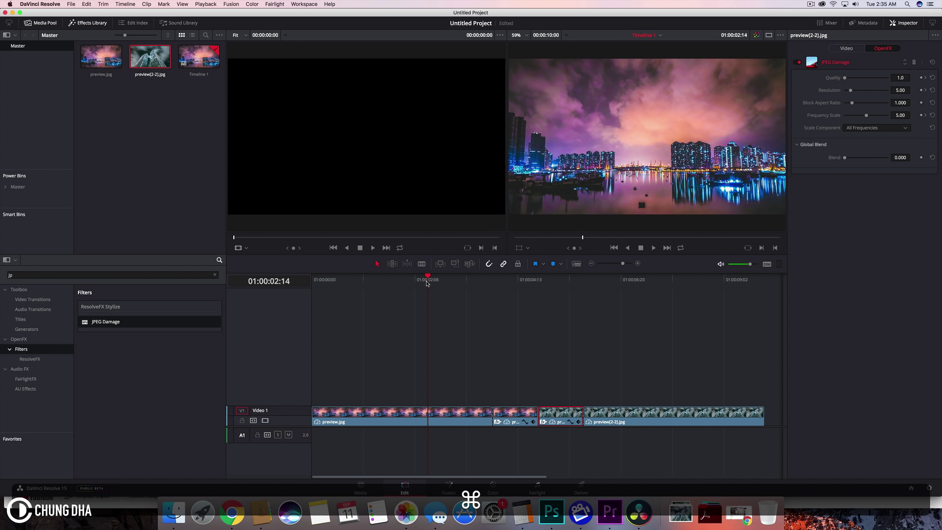
{"action": "key", "text": "space"}
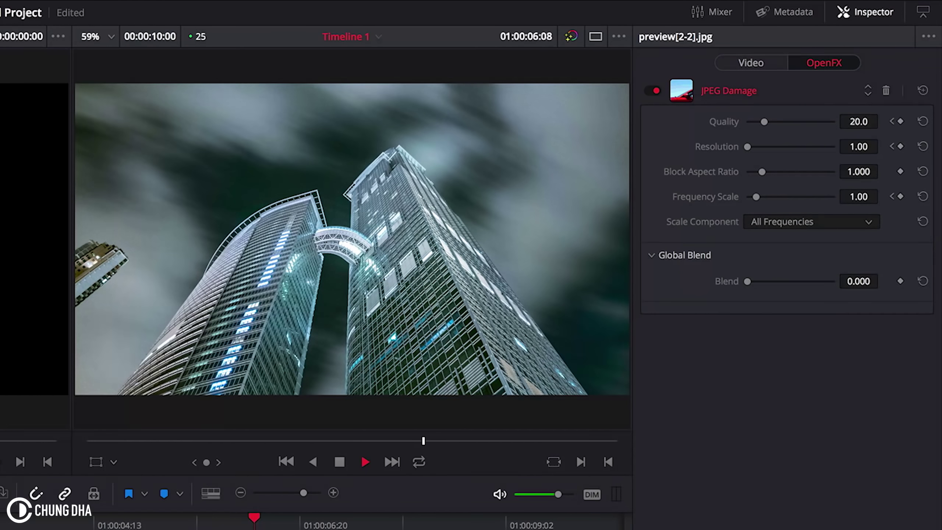
{"action": "left_click_drag", "start_coordinate": [47, 523], "coordinate": [188, 526]}
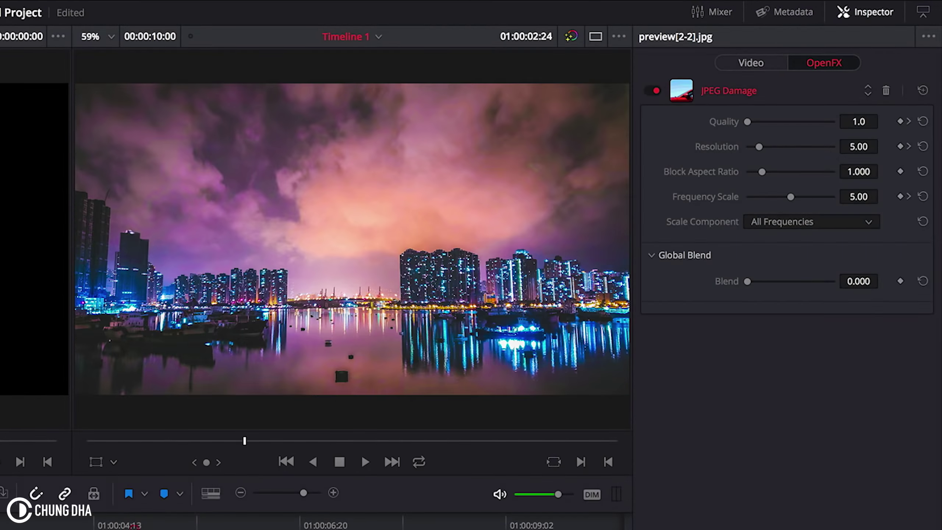
{"action": "key", "text": "space"}
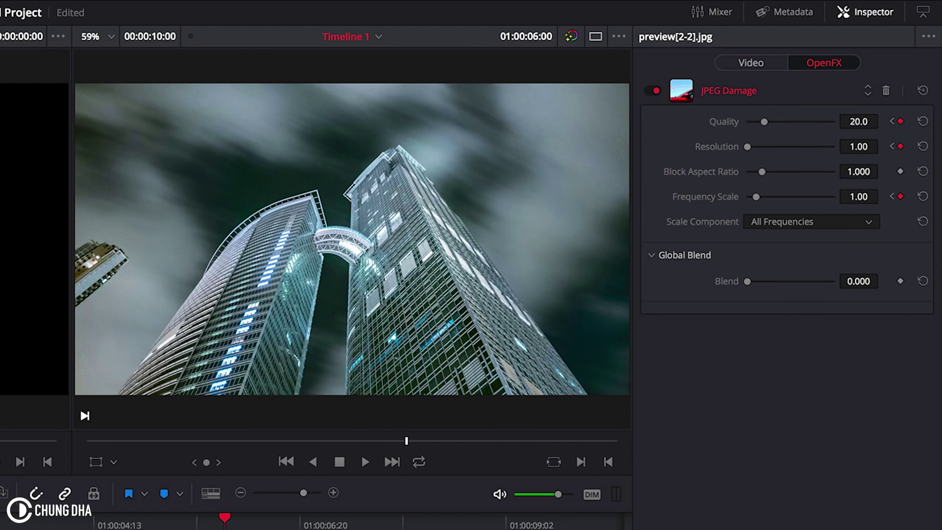
{"action": "left_click", "coordinate": [34, 525]}
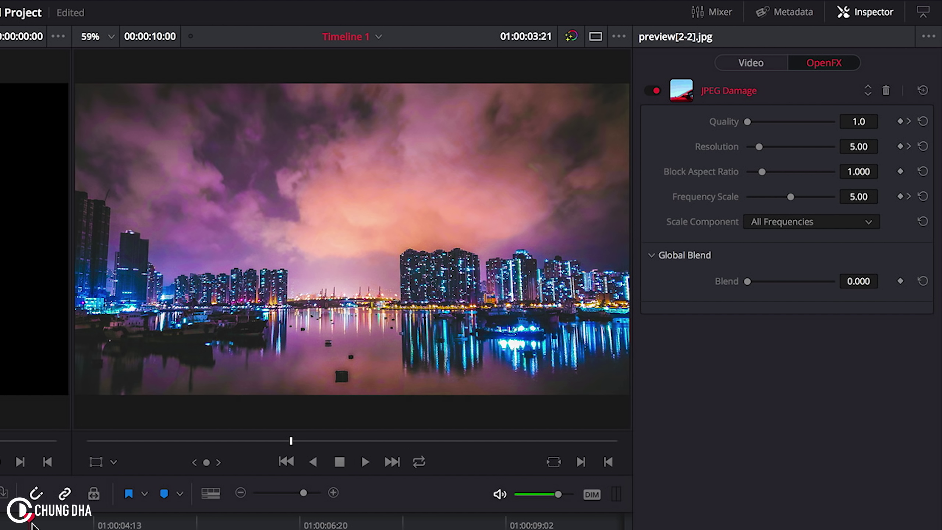
{"action": "key", "text": "space"}
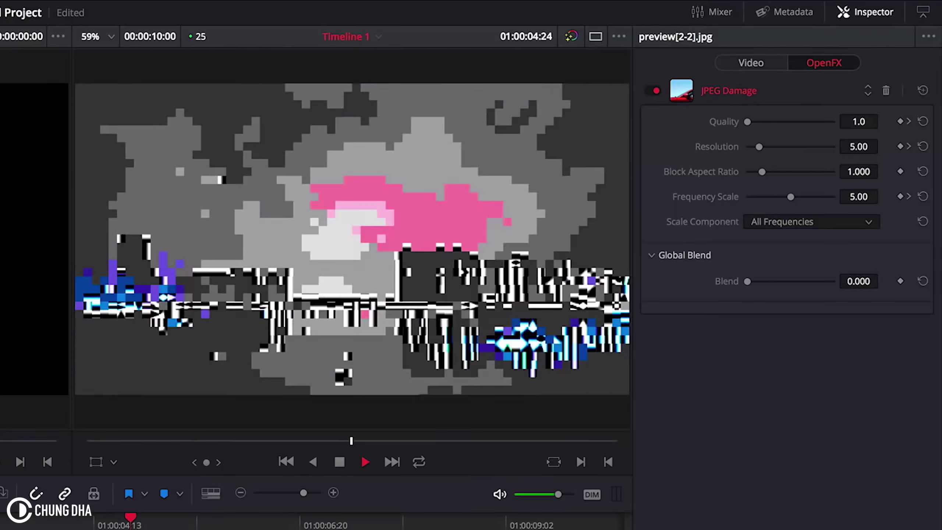